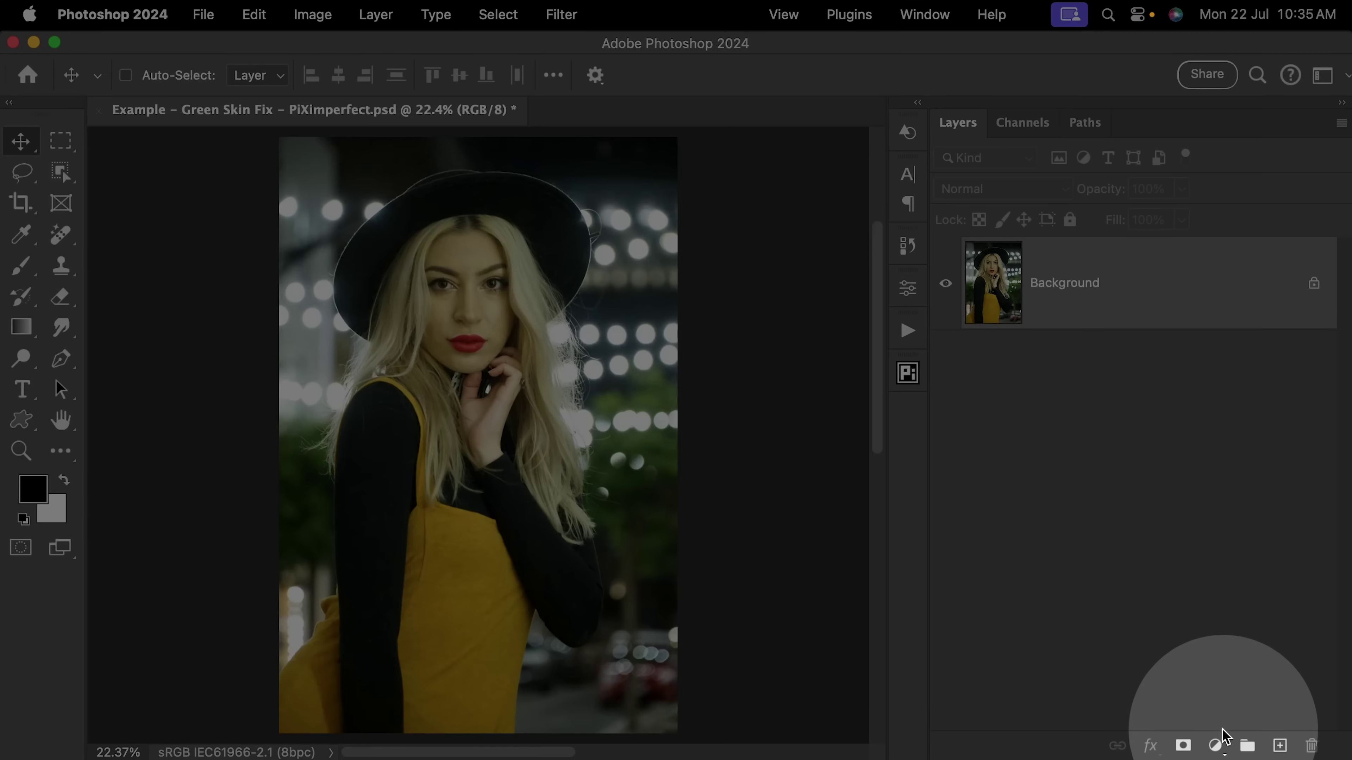
Add a Hue/Saturation adjustment layer and sample the forehead skin to target Yellows
click(1216, 746)
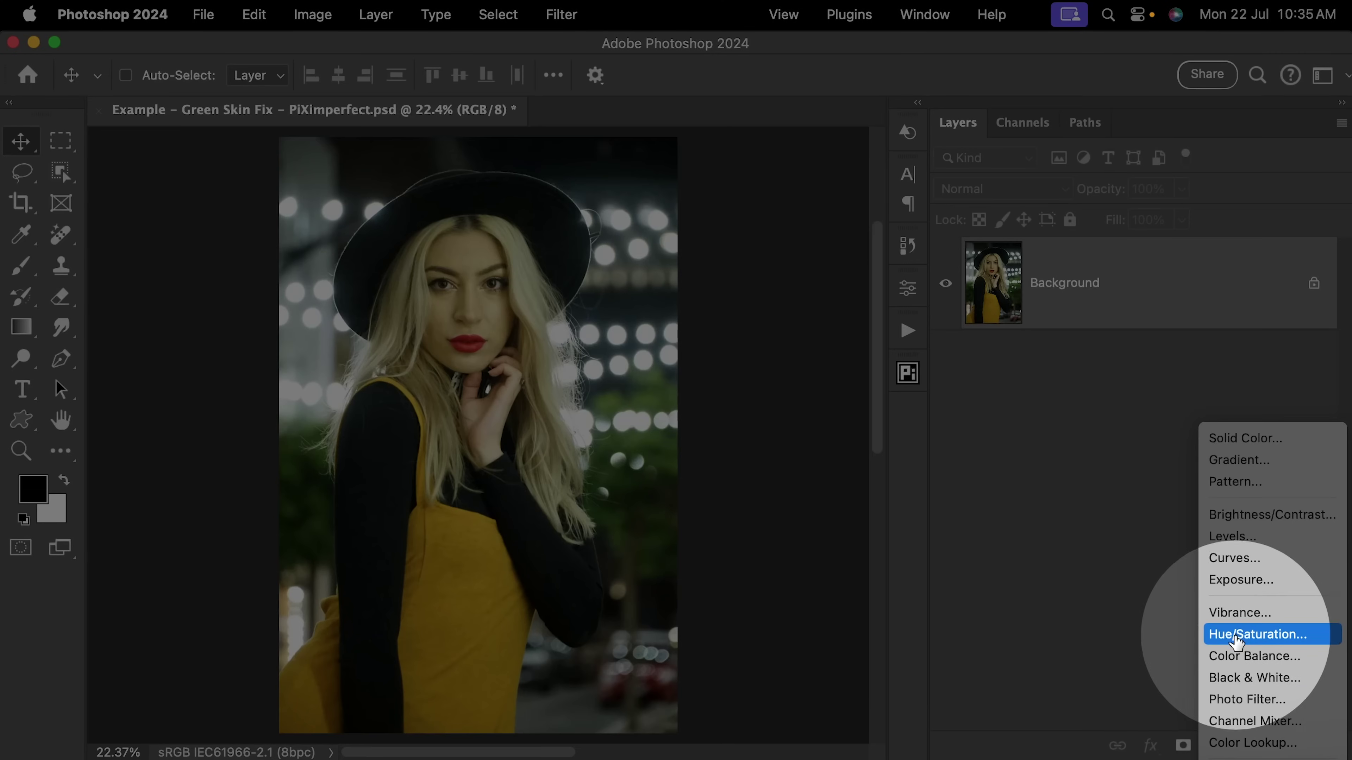
click(1240, 636)
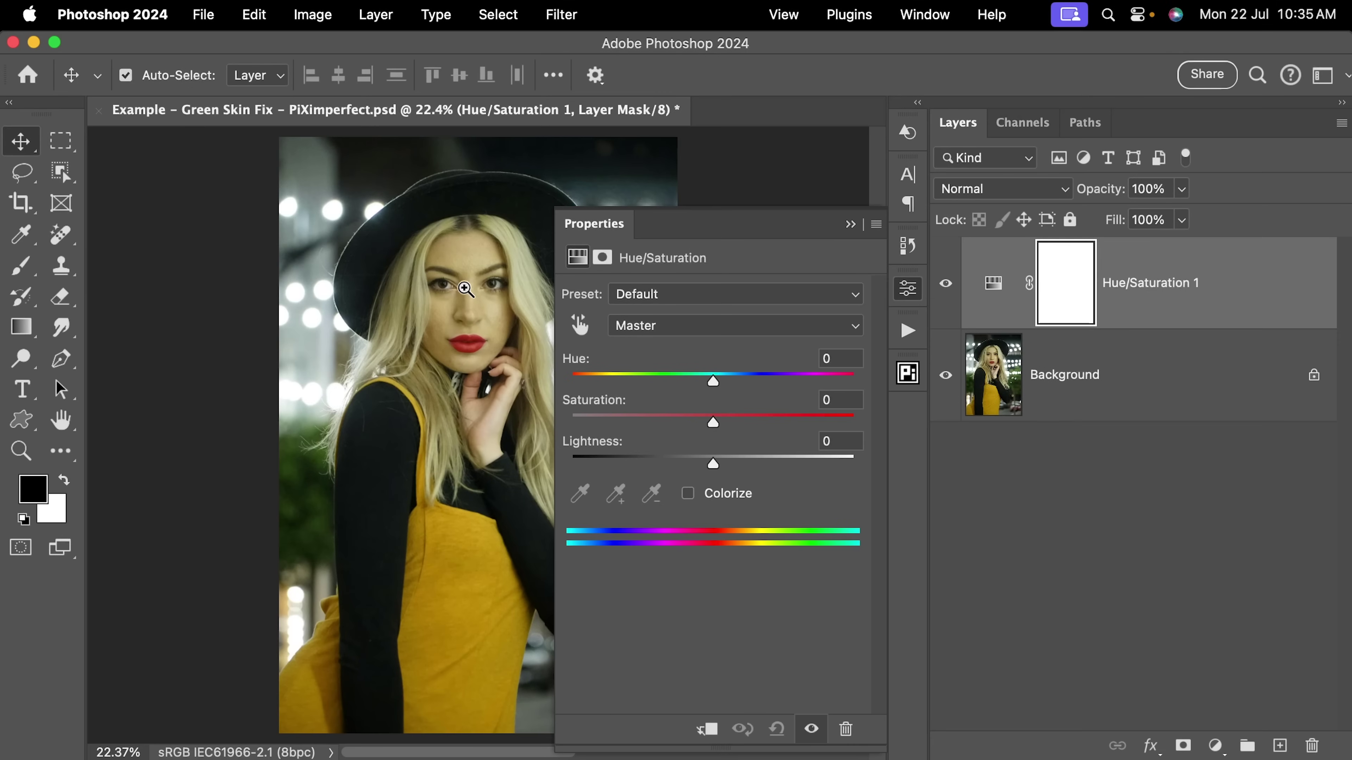
scroll(518, 274, up, 3)
drag(519, 274, 401, 356)
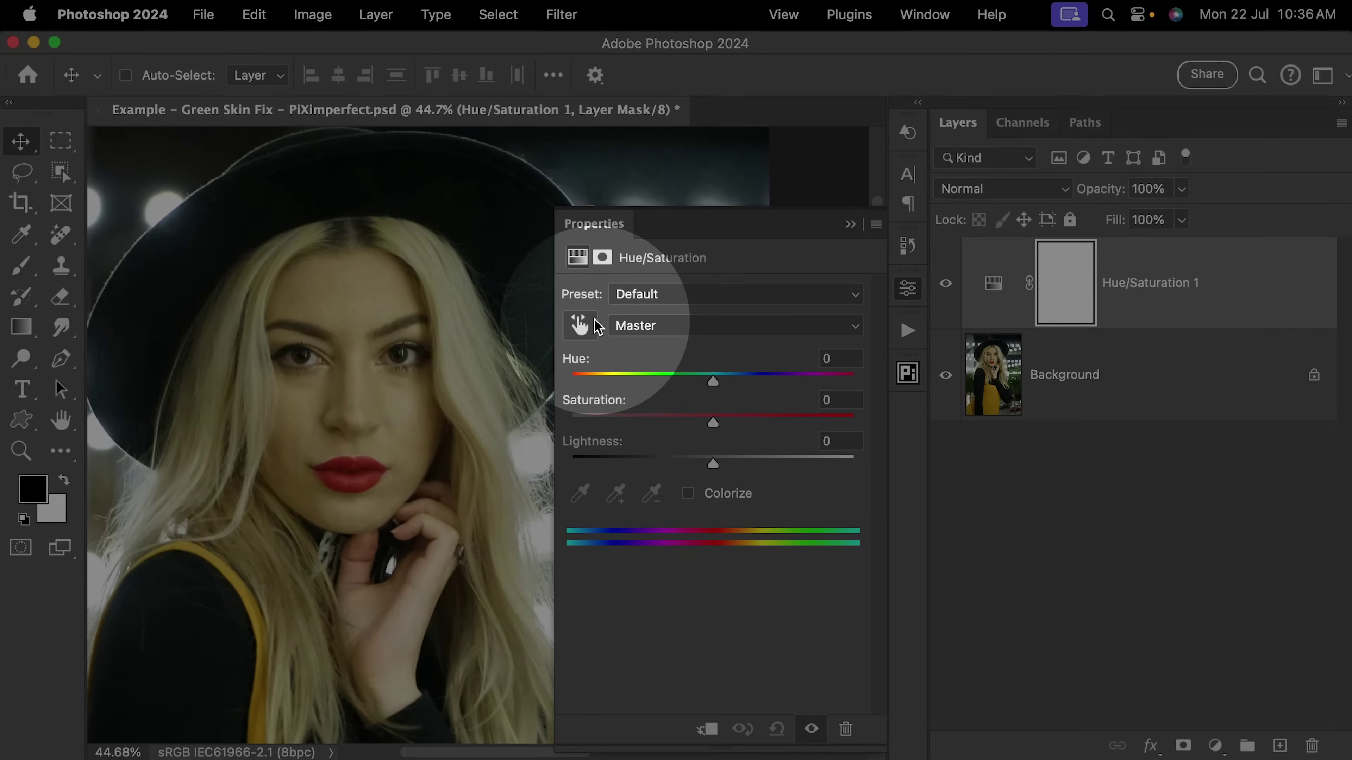
click(584, 334)
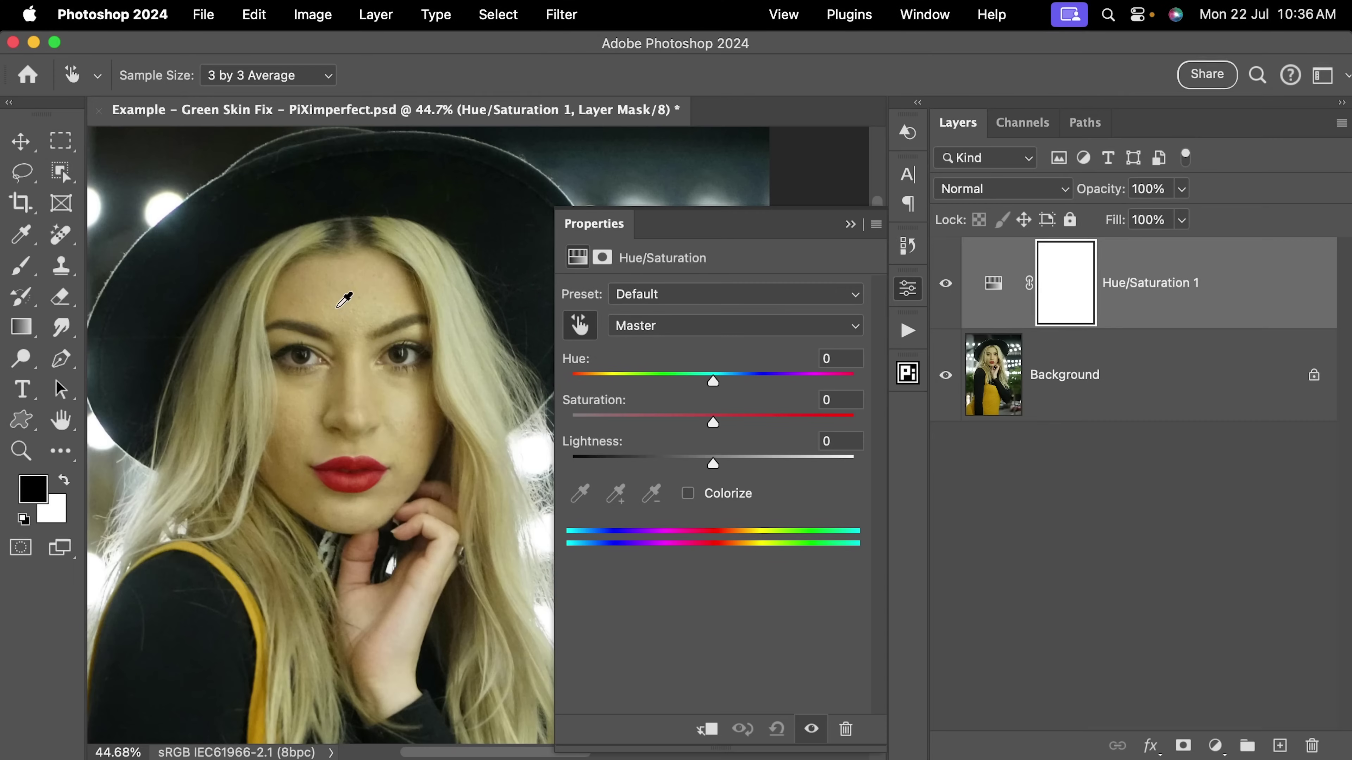
click(356, 292)
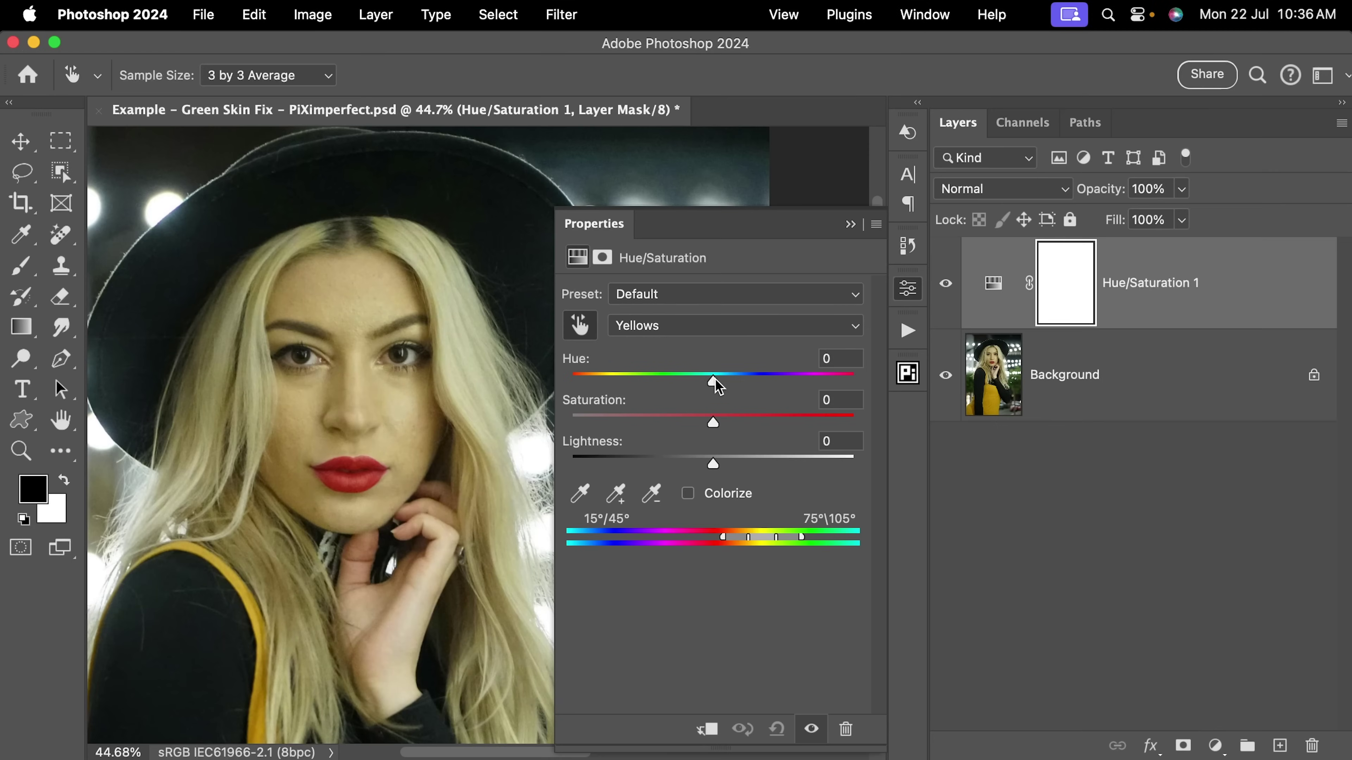
Set Yellows Hue +180 and Saturation +100, then narrow the range to 34°/39°–56°\62°
drag(716, 382, 890, 383)
drag(714, 423, 871, 430)
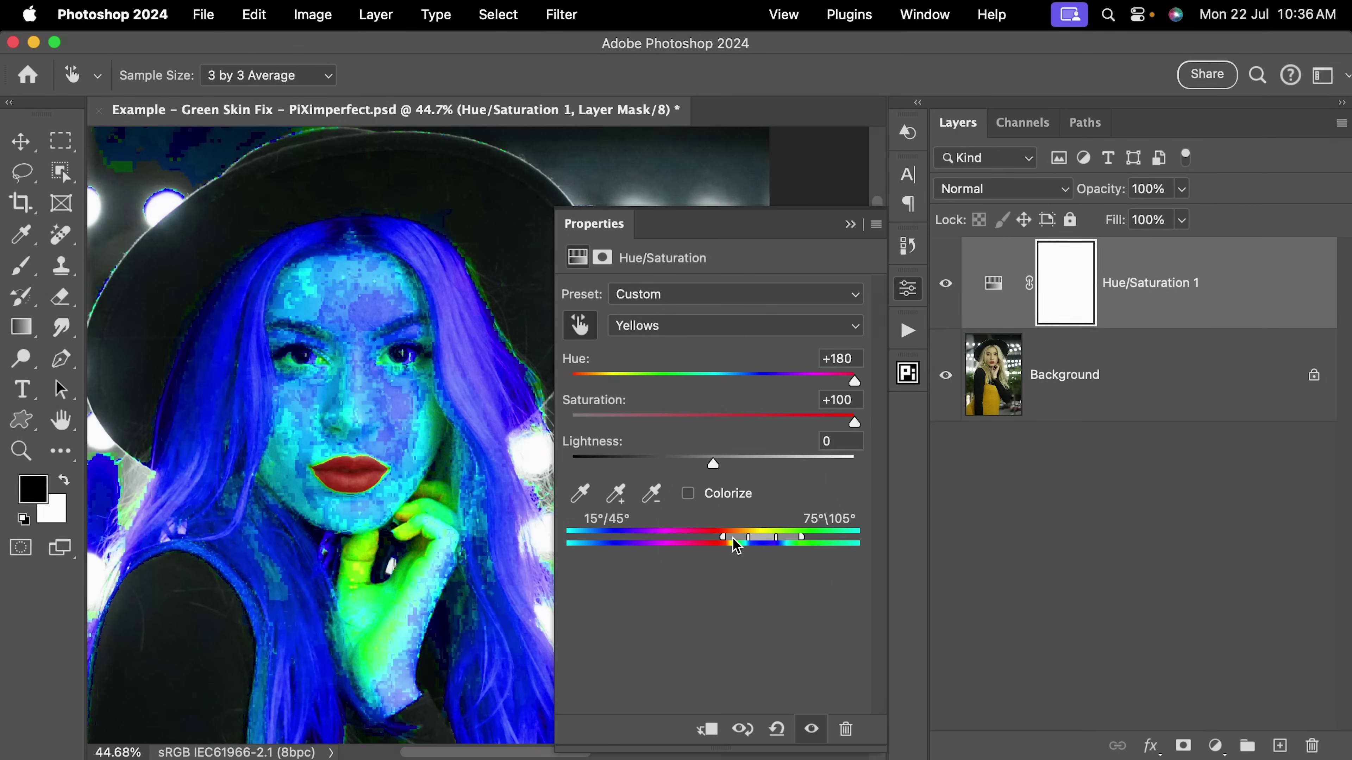
drag(723, 537, 754, 546)
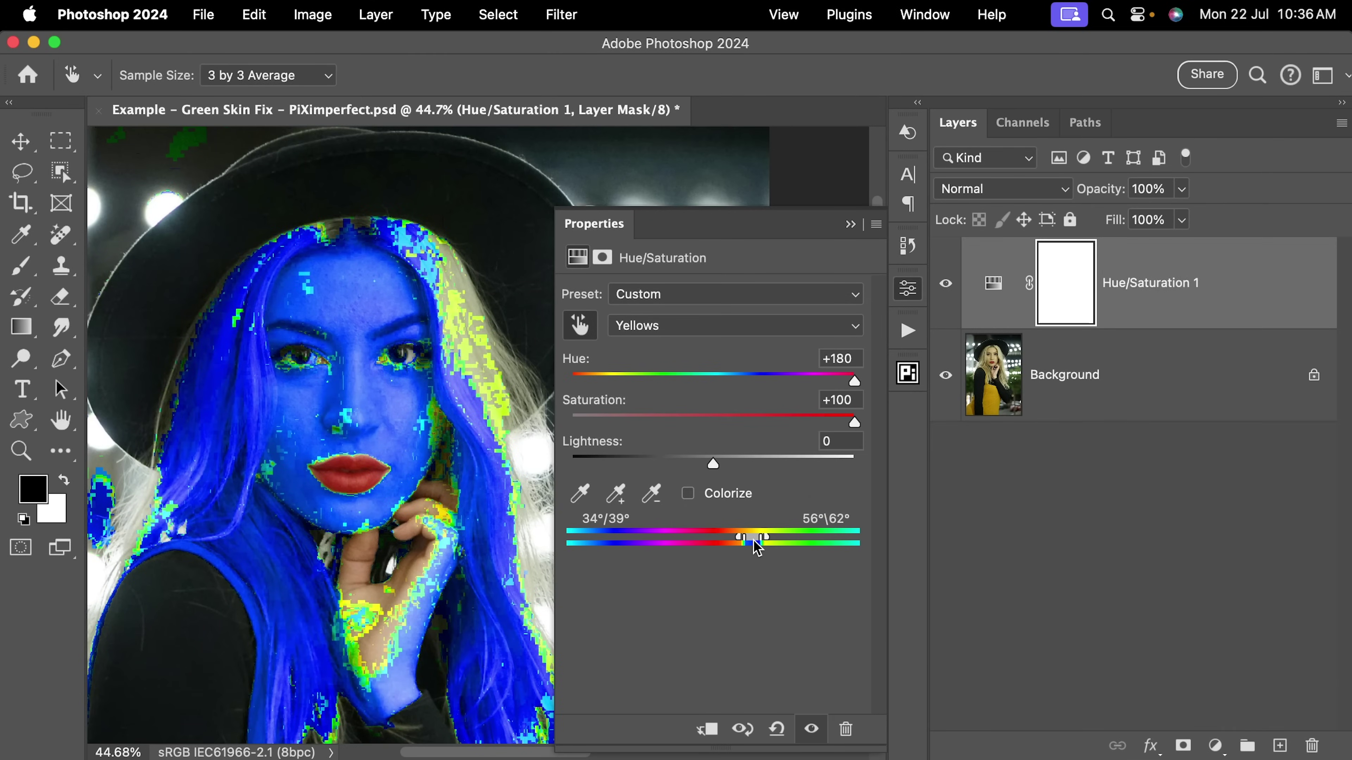
Widen the Yellows range to 10°/31°–104°\131° over the skin and reset Hue and Saturation to 0
drag(757, 548, 751, 545)
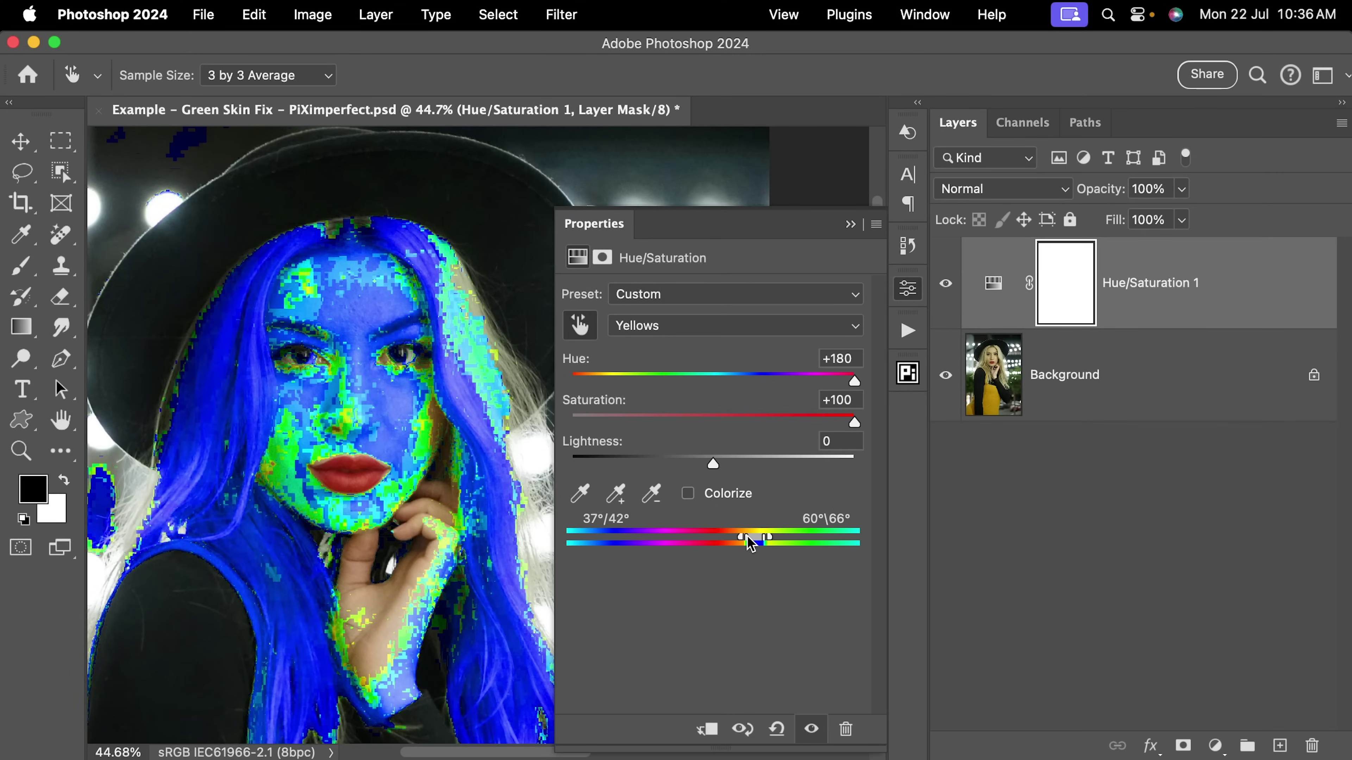
drag(750, 544, 748, 532)
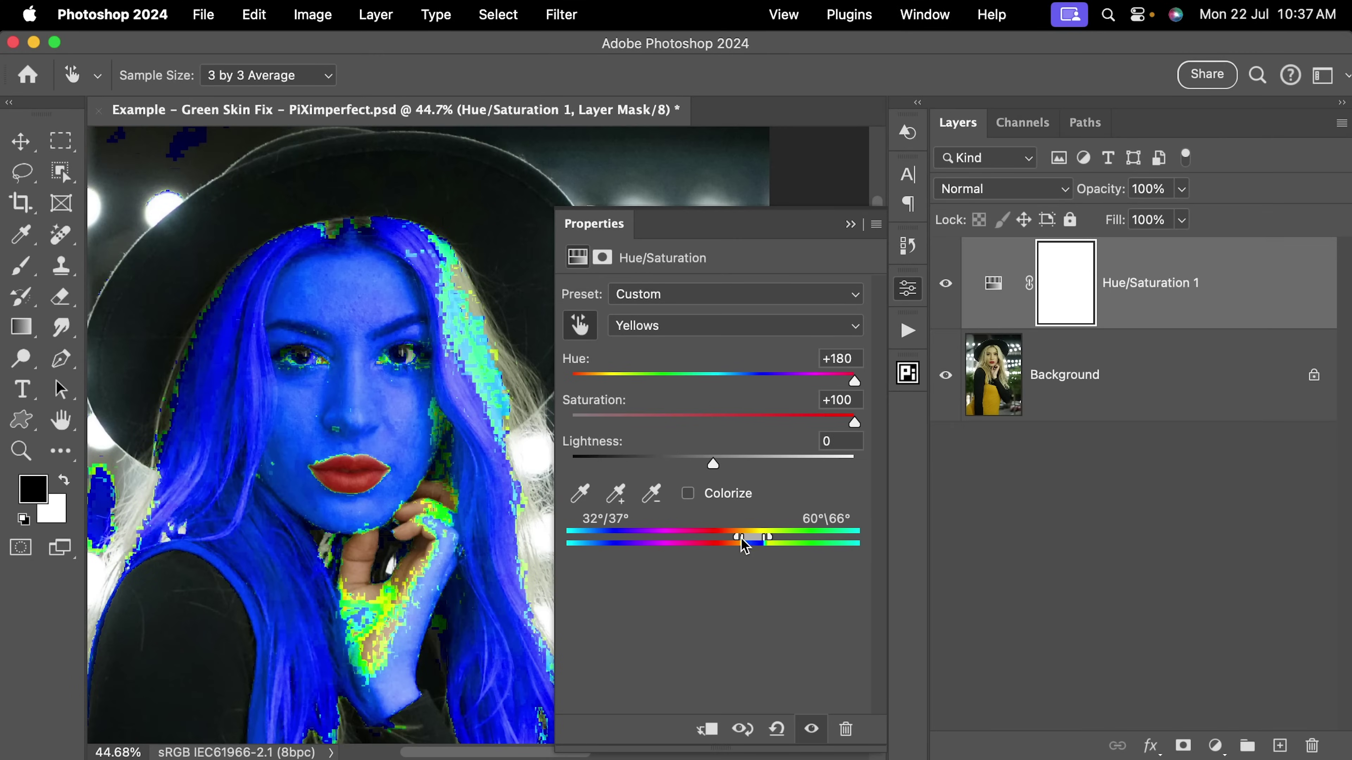
drag(745, 544, 735, 542)
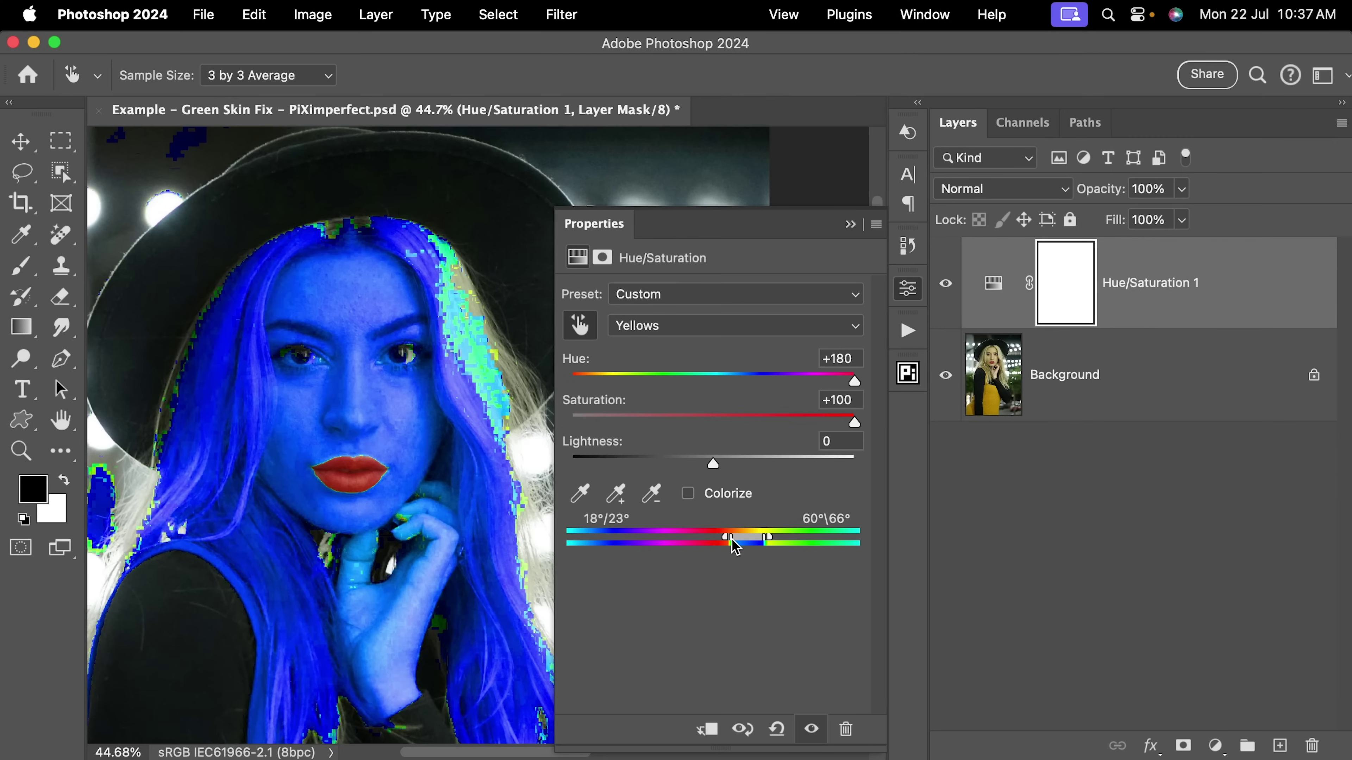
drag(734, 545, 800, 538)
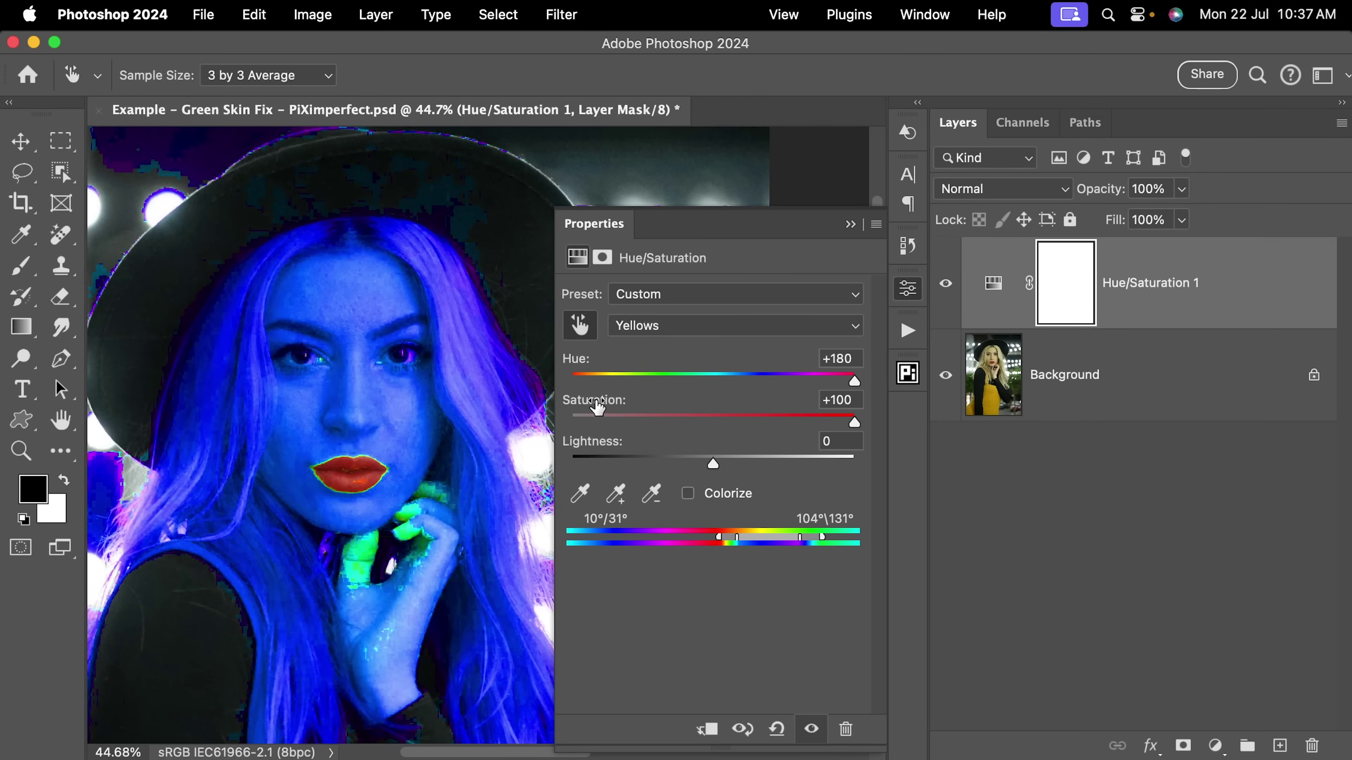
drag(599, 409, 573, 387)
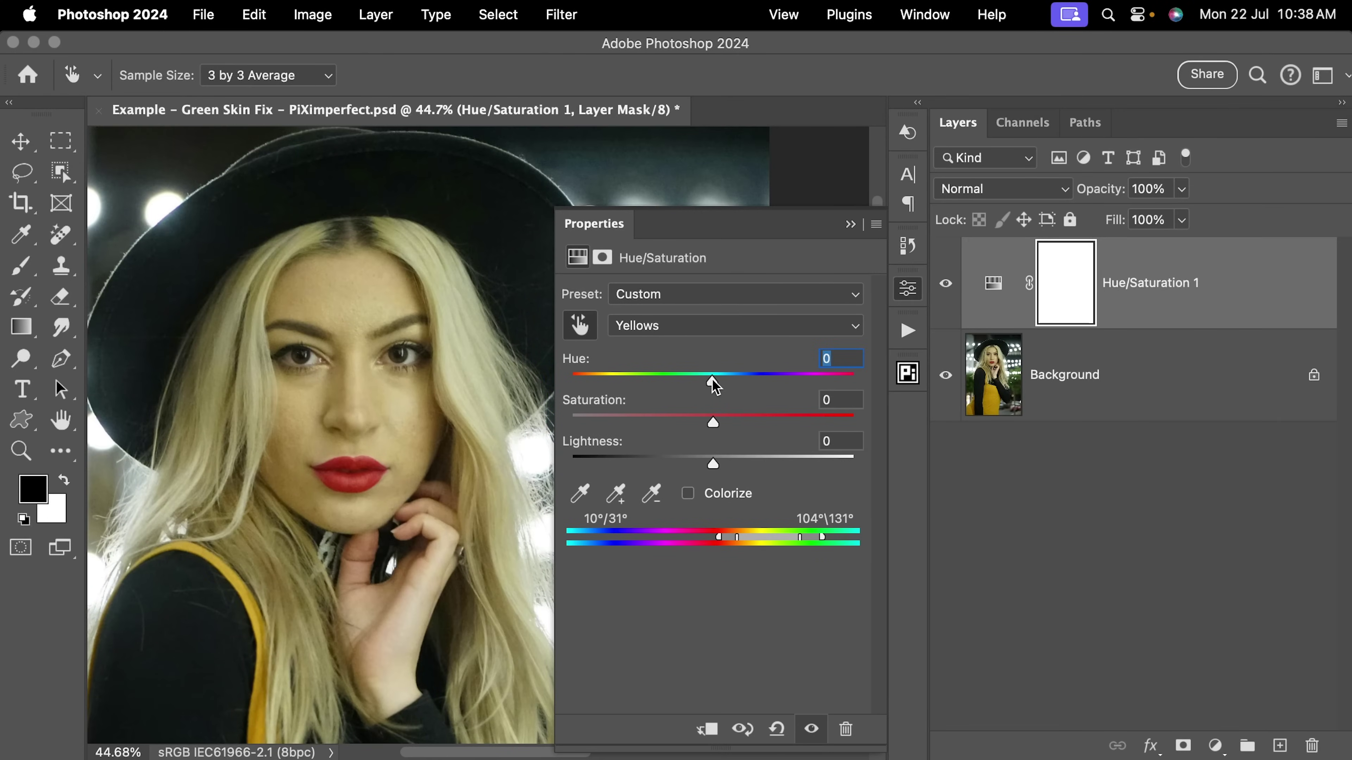
Set the Yellows to Hue −18, Saturation +4 and Lightness +20 for warmer skin
drag(713, 382, 687, 376)
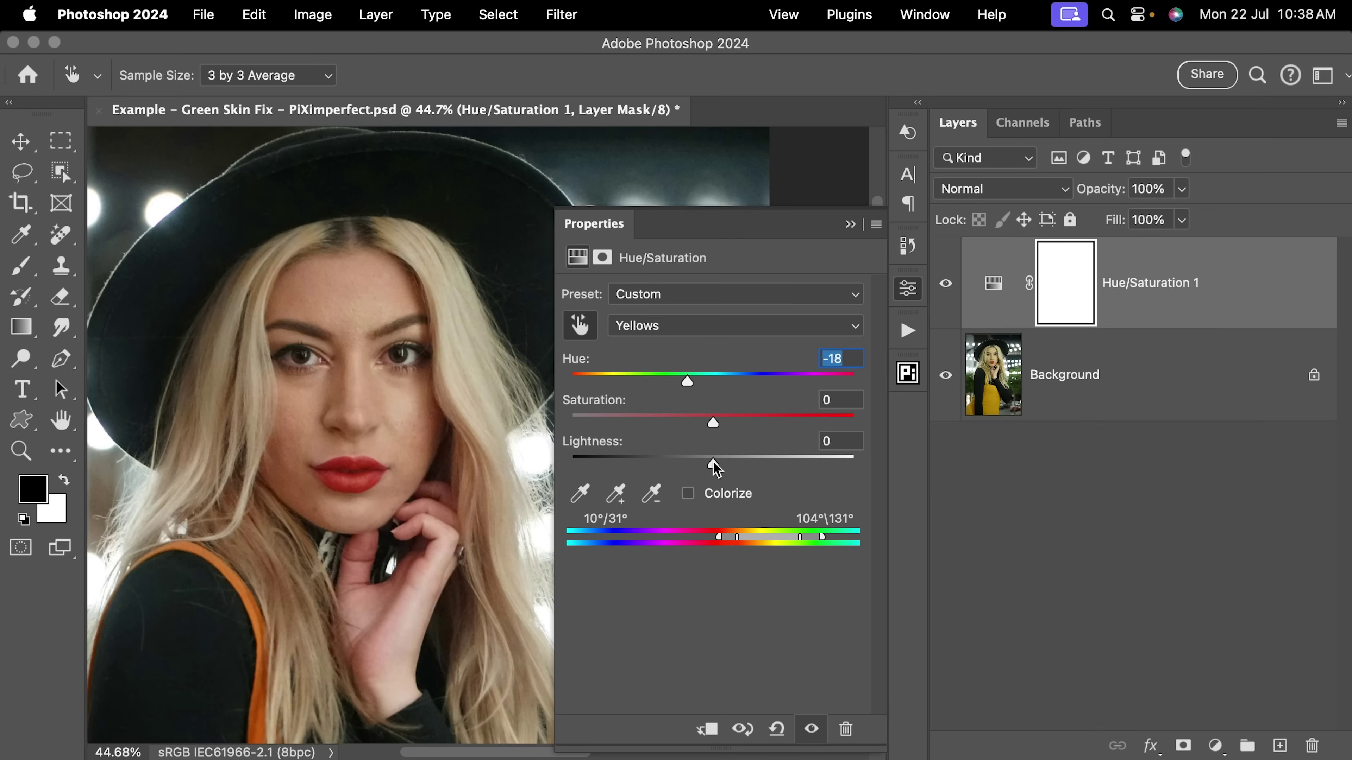
drag(718, 467, 741, 463)
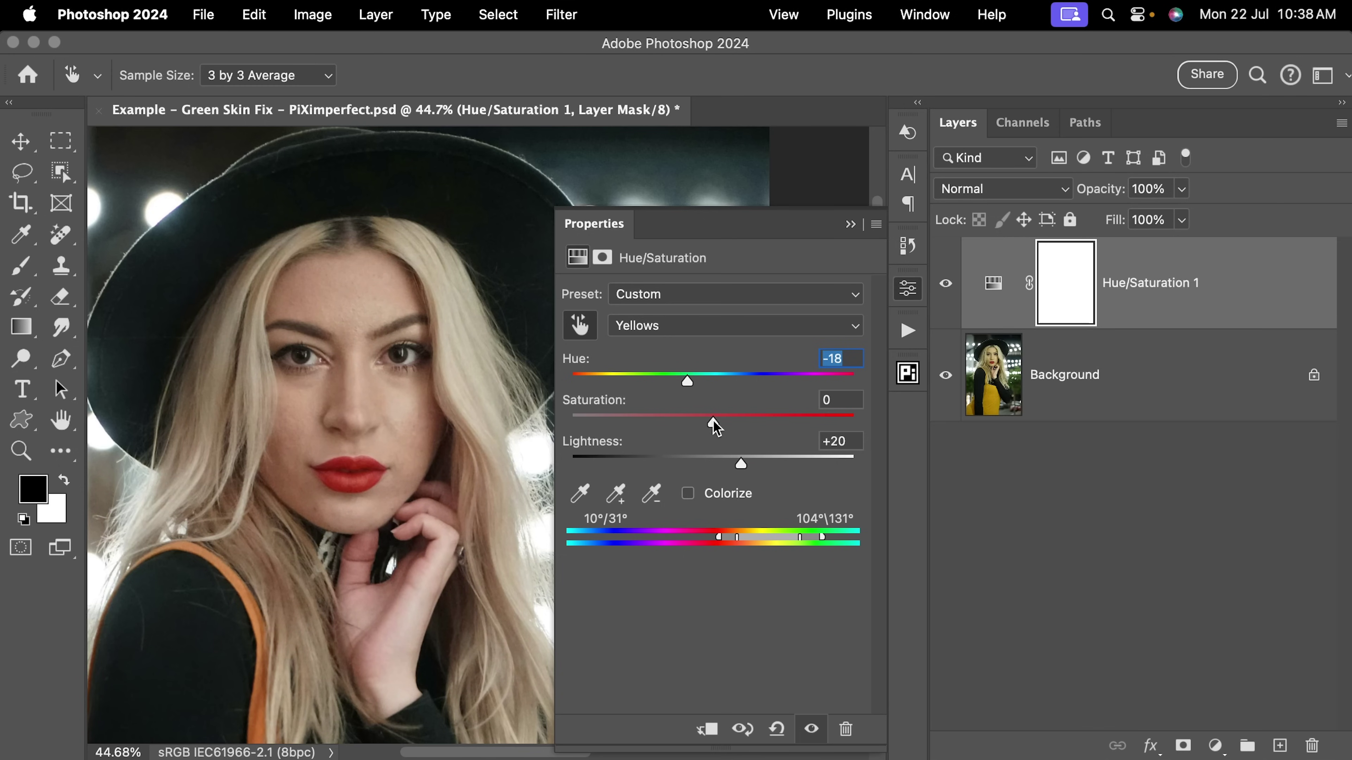
drag(713, 425, 715, 421)
scroll(391, 362, down, 4)
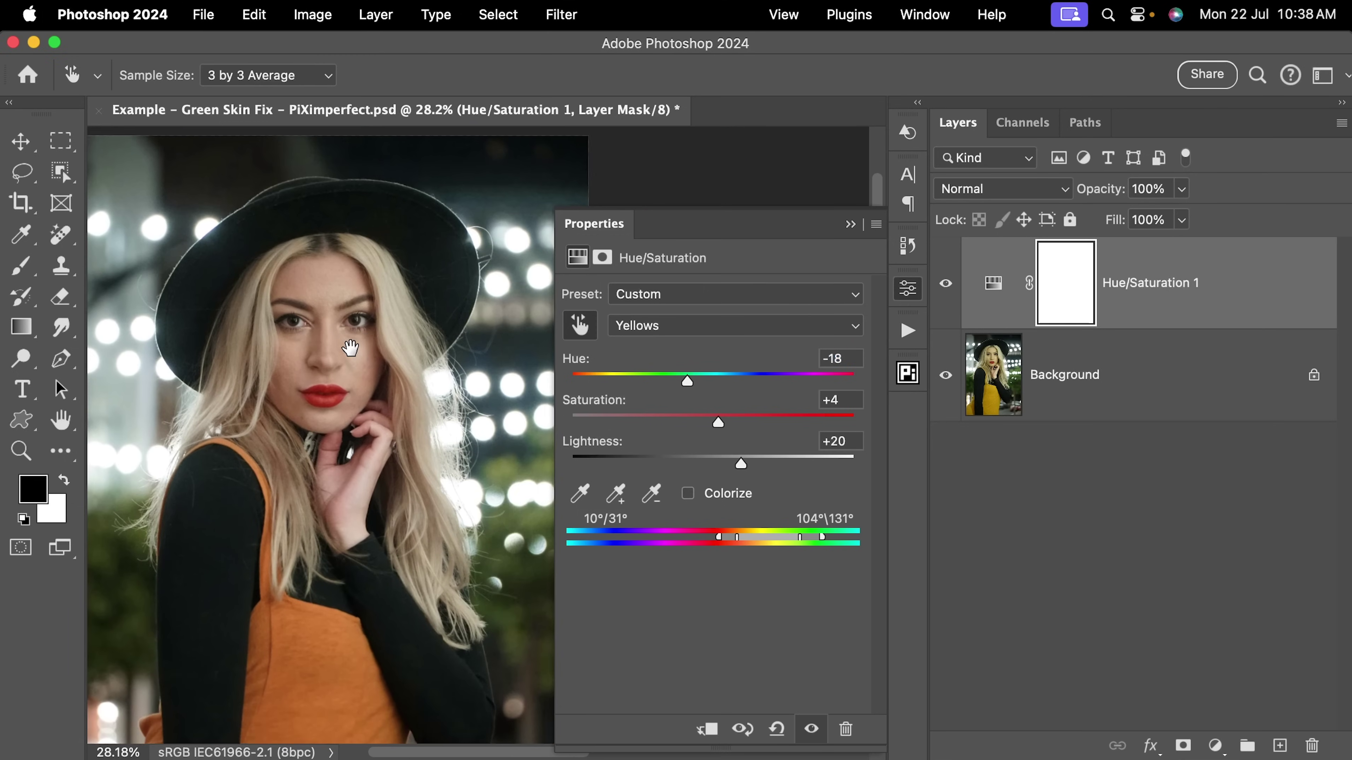
click(949, 293)
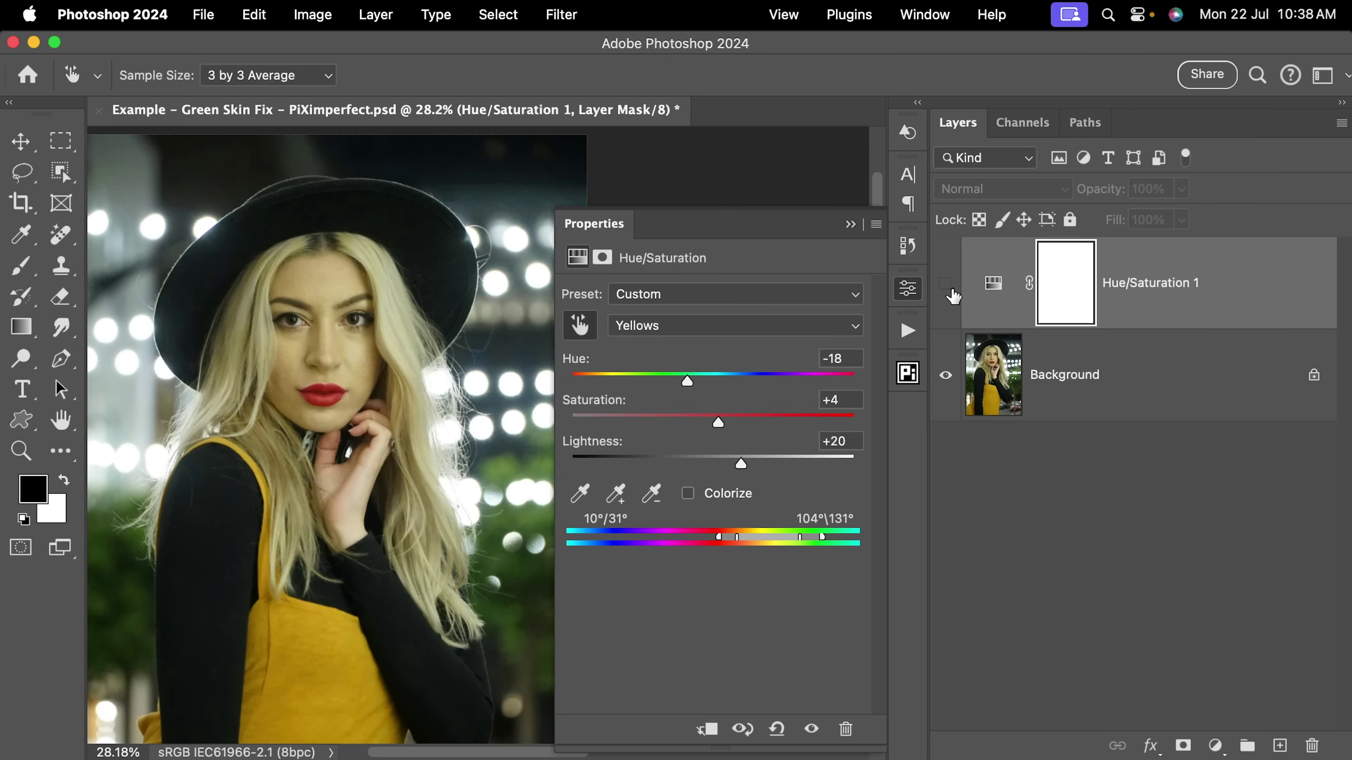
click(947, 287)
scroll(314, 317, down, 2)
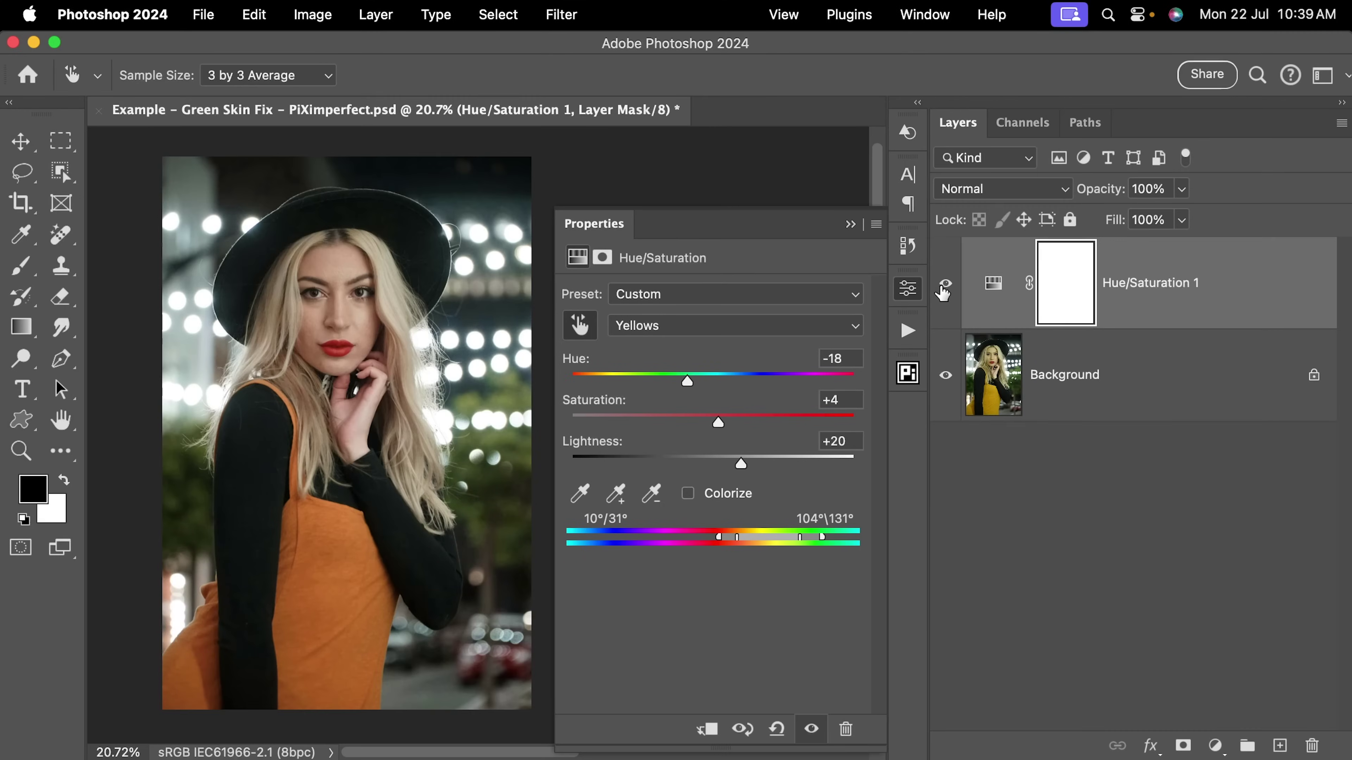
click(945, 288)
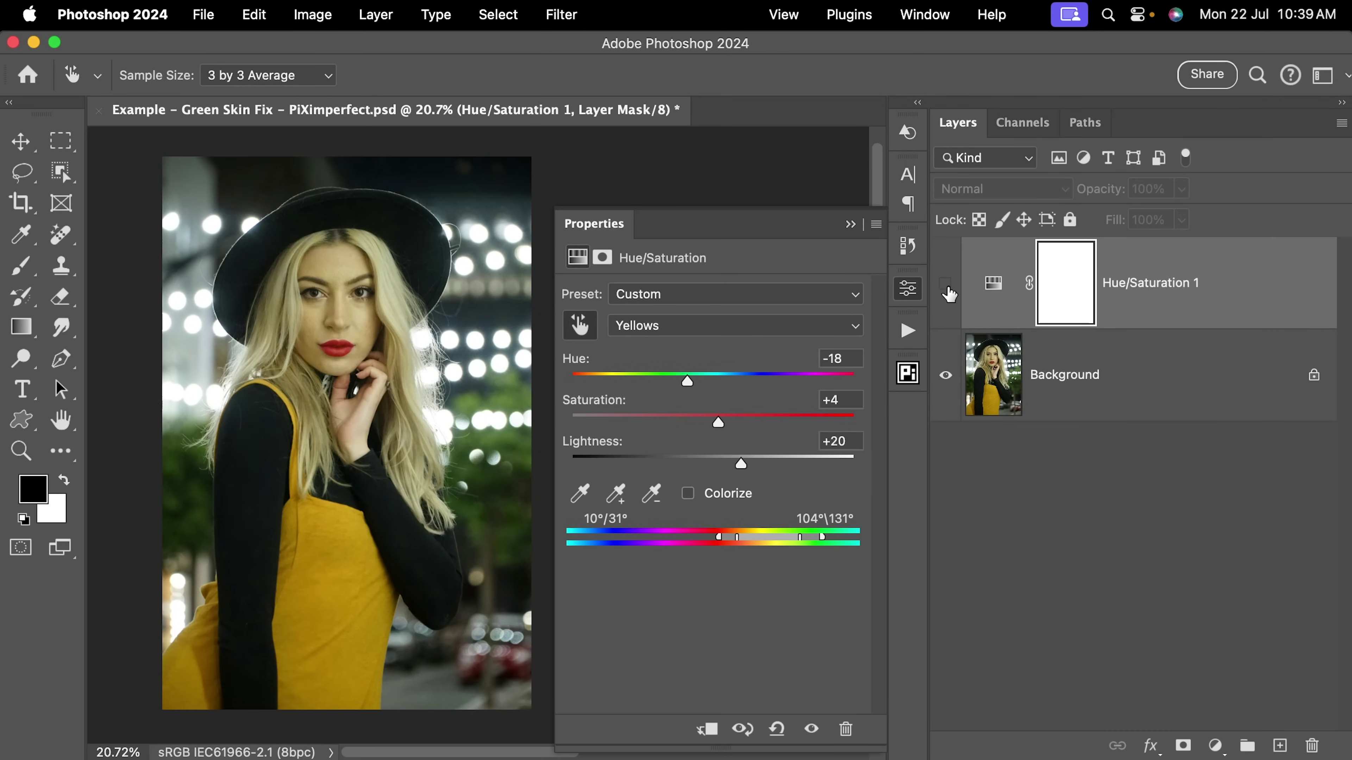
click(947, 287)
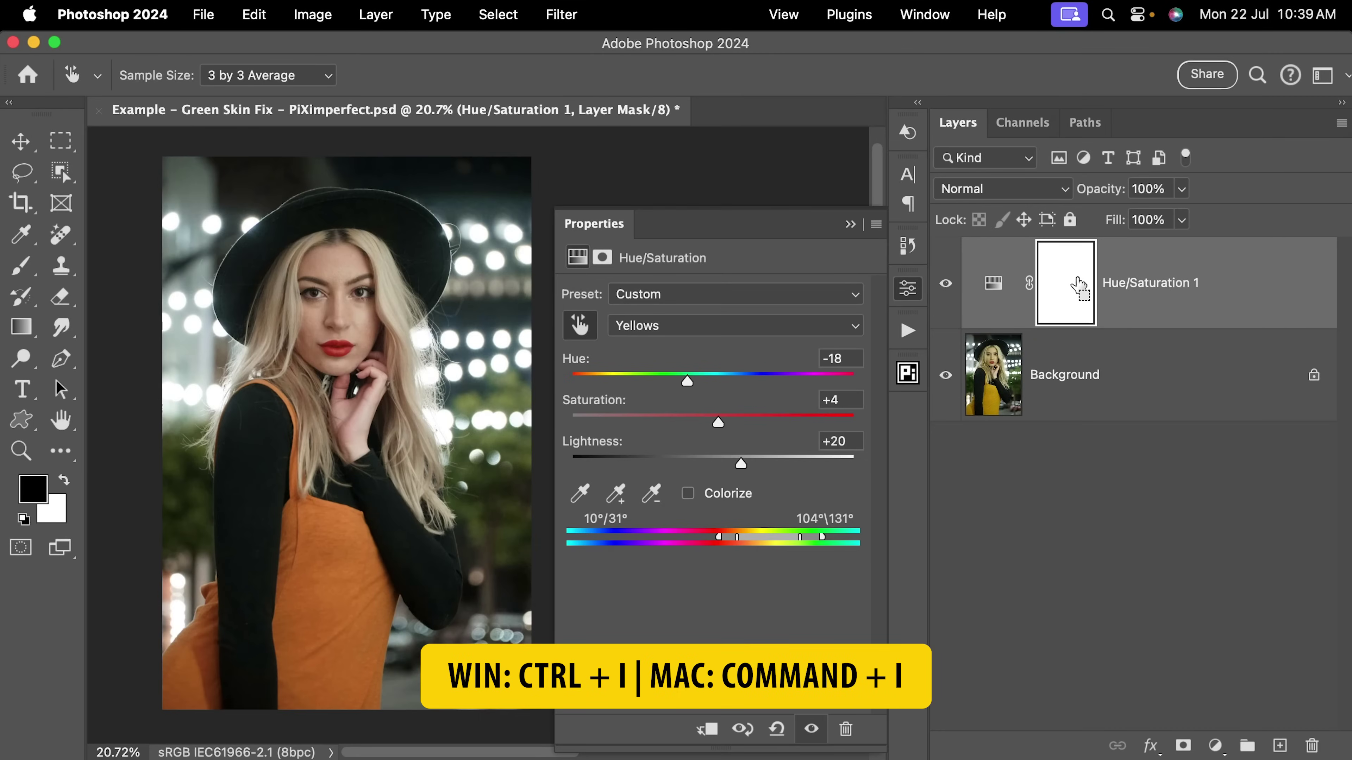
Invert the Hue/Saturation mask to black and ready the Brush tool with white foreground
key(super+i)
click(21, 264)
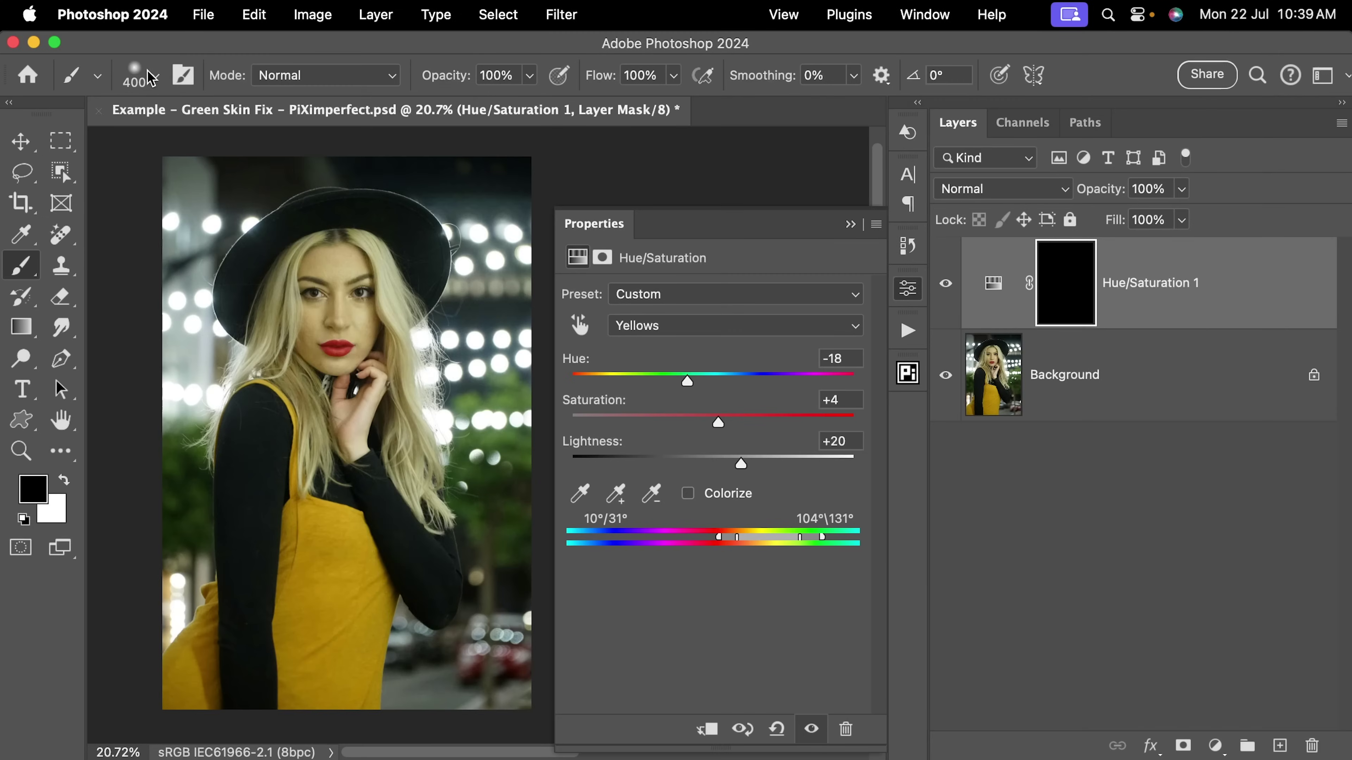
click(152, 78)
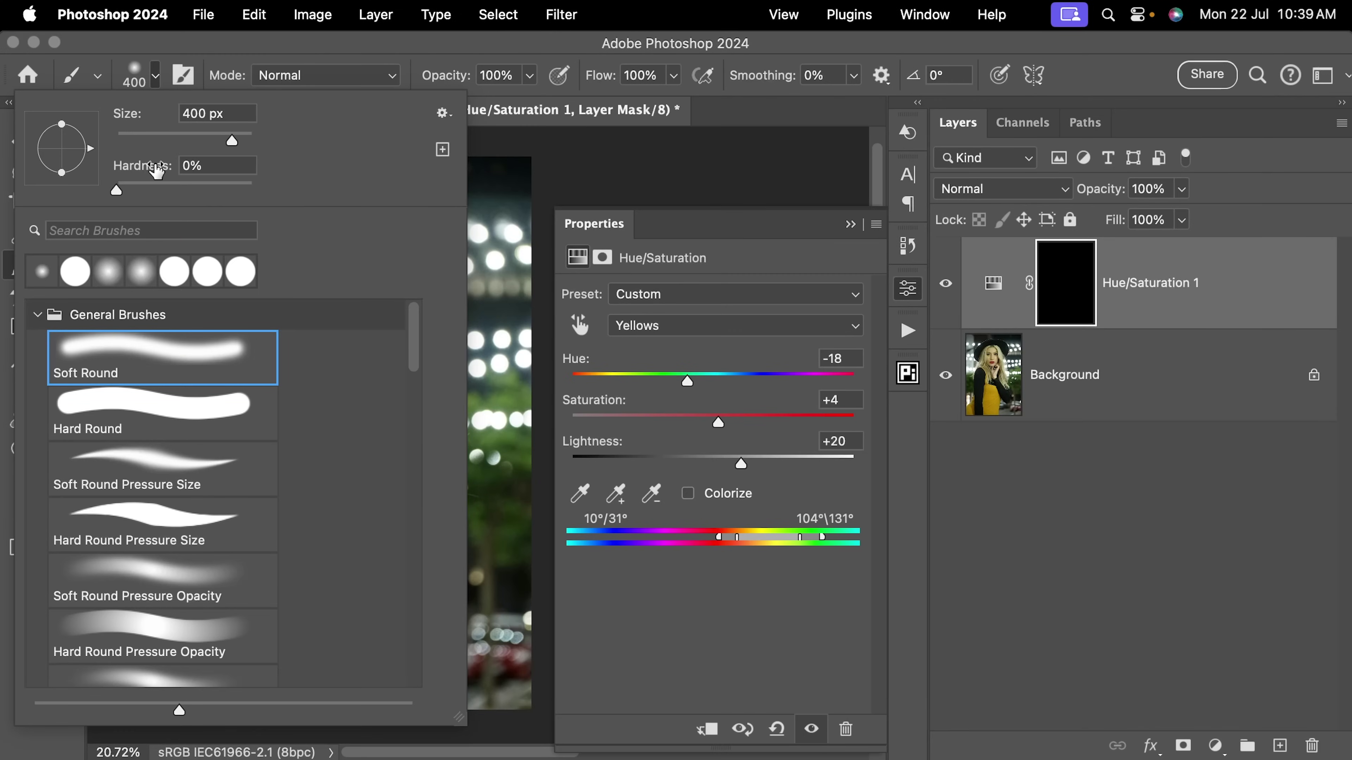
key(Escape)
key(x)
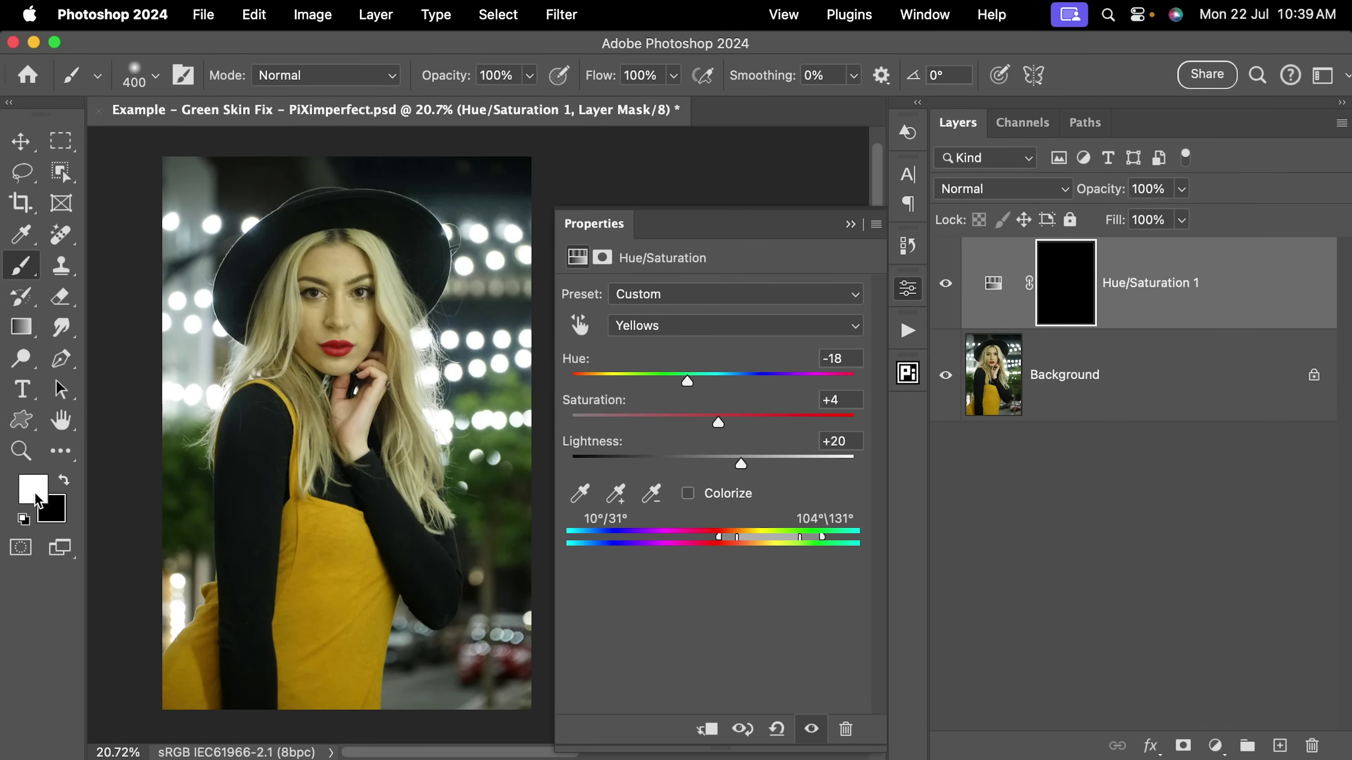
key(x)
key(x)
Paint the woman into the mask with a soft 700–1000 px brush, then toggle the layer to compare
key(bracketright)
key(bracketright)
key(bracketright)
drag(340, 337, 330, 314)
key(bracketright)
key(bracketright)
key(bracketright)
mouse_move(309, 394)
mouse_down()
mouse_move(287, 408)
mouse_move(332, 710)
mouse_move(210, 663)
mouse_up()
key(bracketleft)
key(bracketleft)
key(bracketleft)
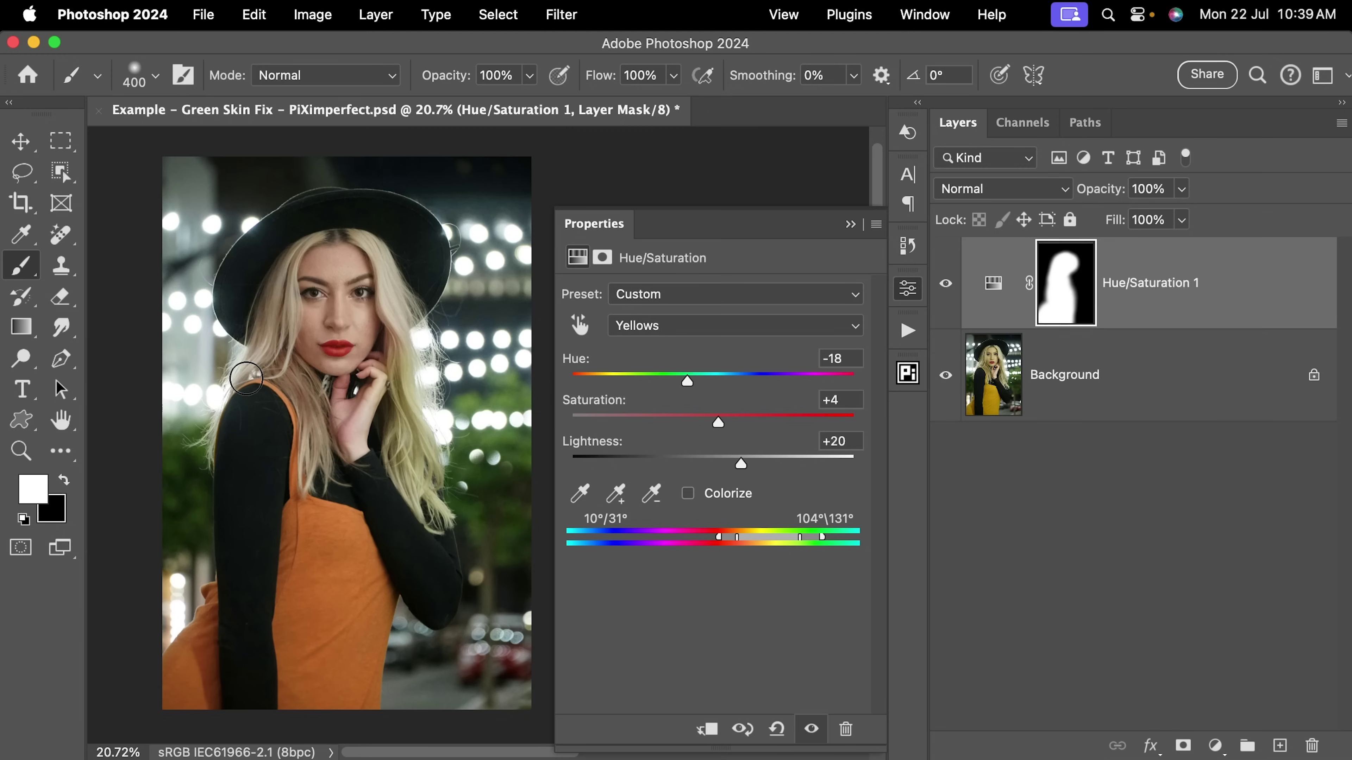
drag(365, 343, 428, 533)
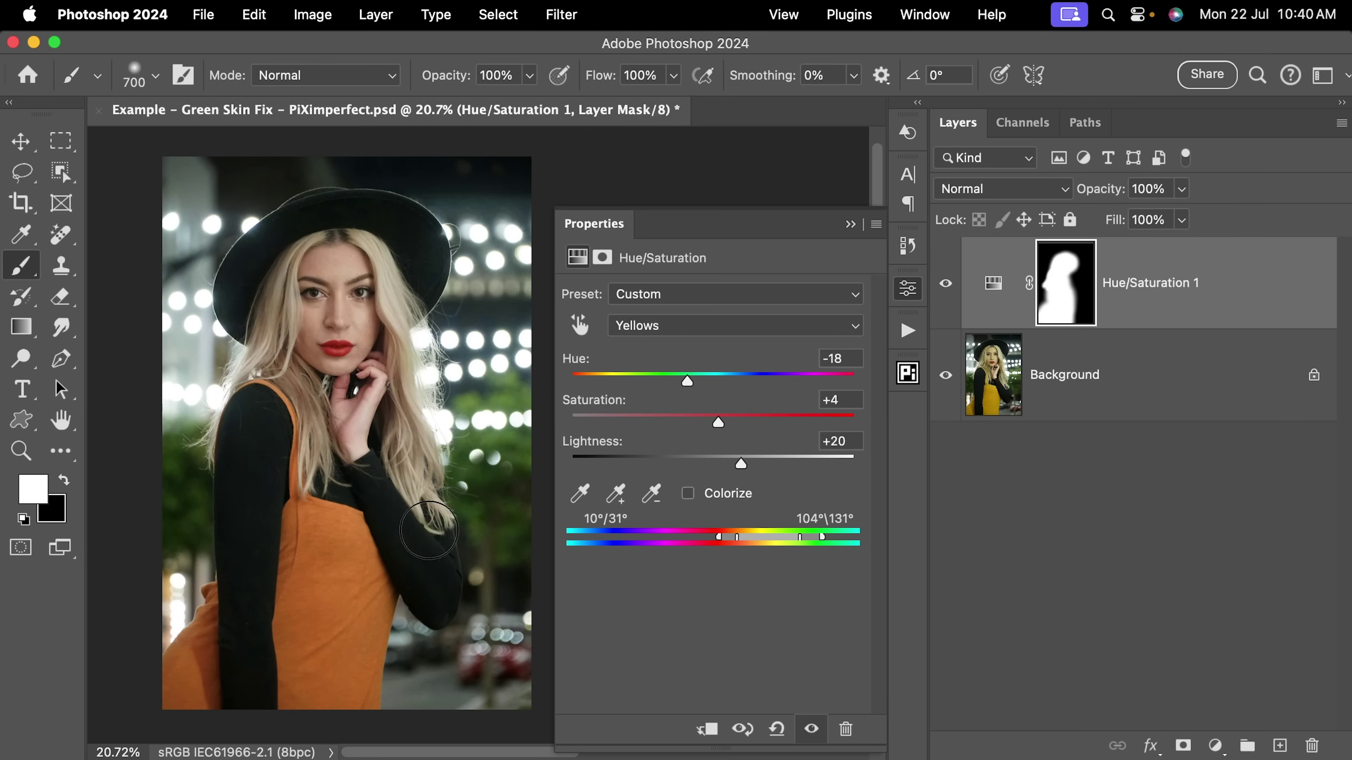
click(946, 291)
click(945, 291)
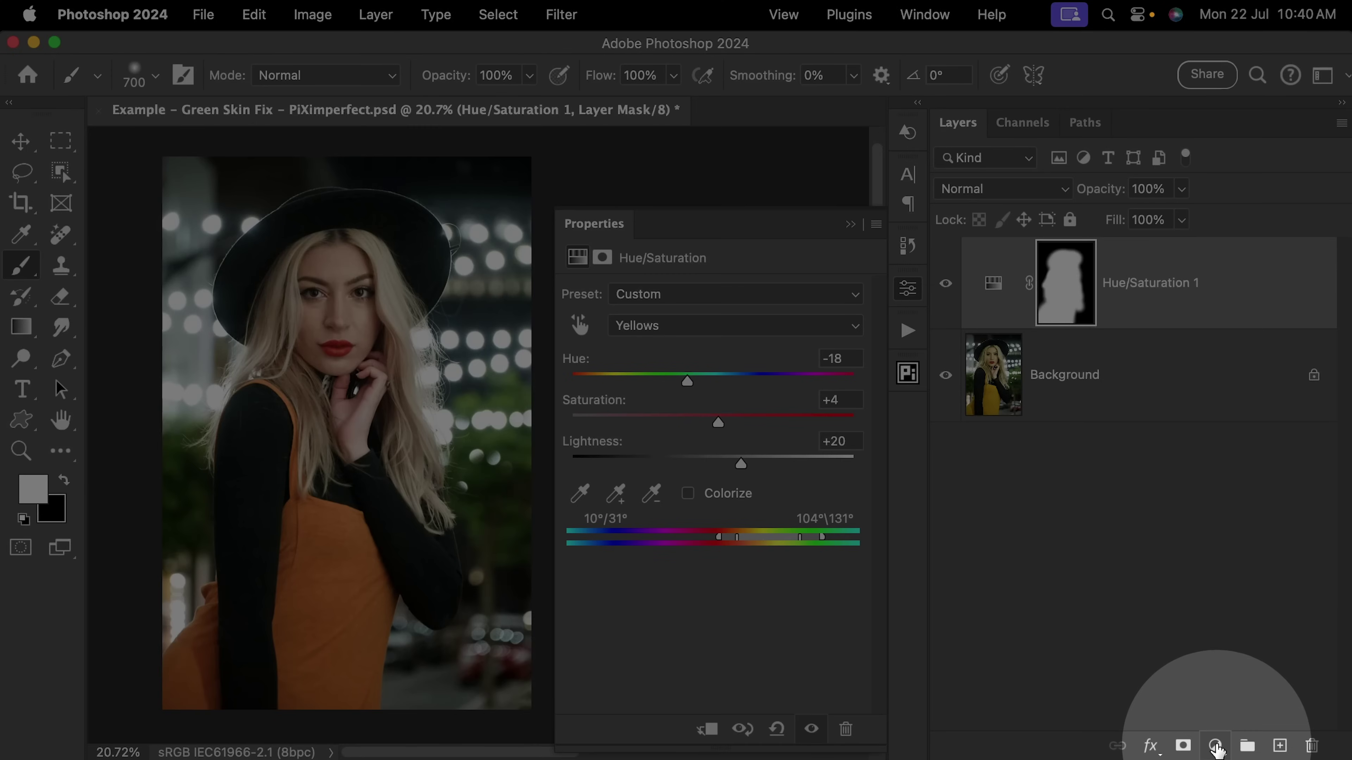
Add a Curves layer with its white point at input 222, then compare against the Background alone
click(1215, 746)
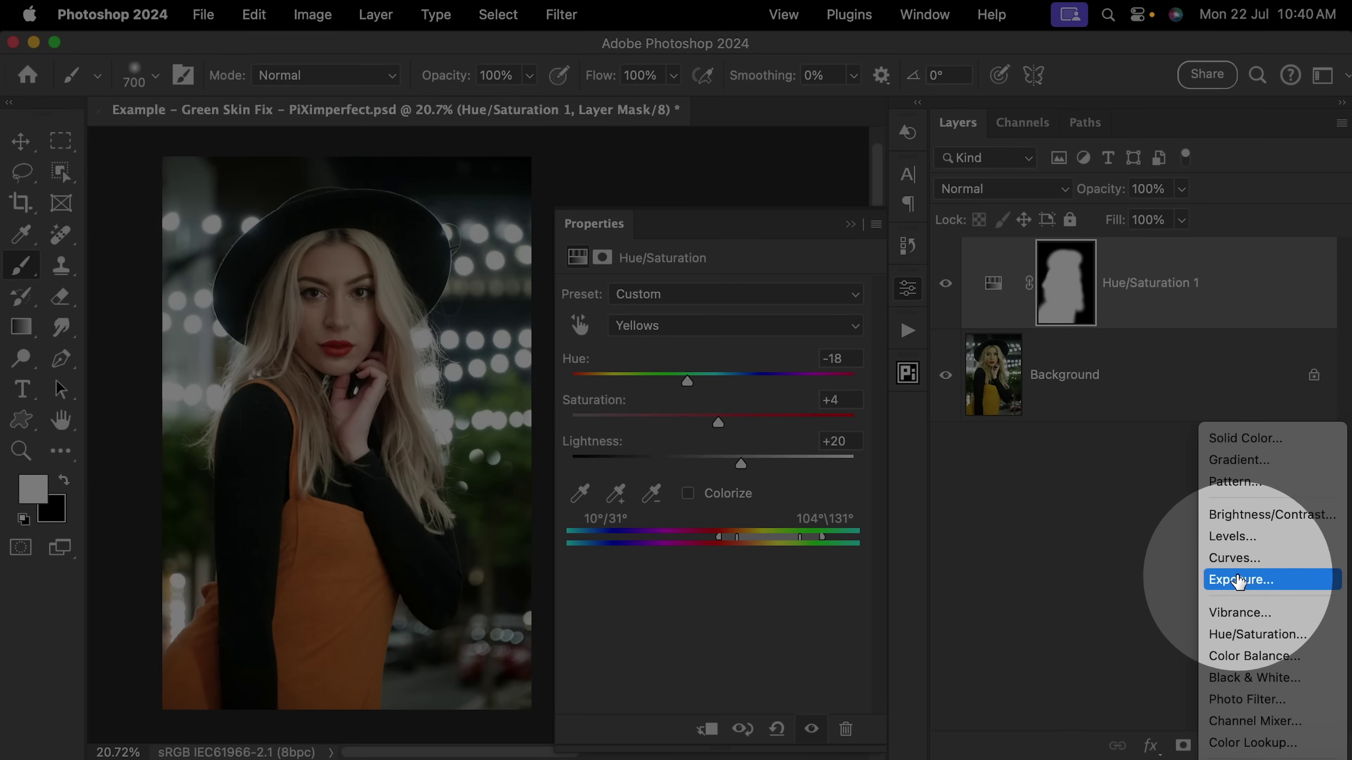
click(1235, 558)
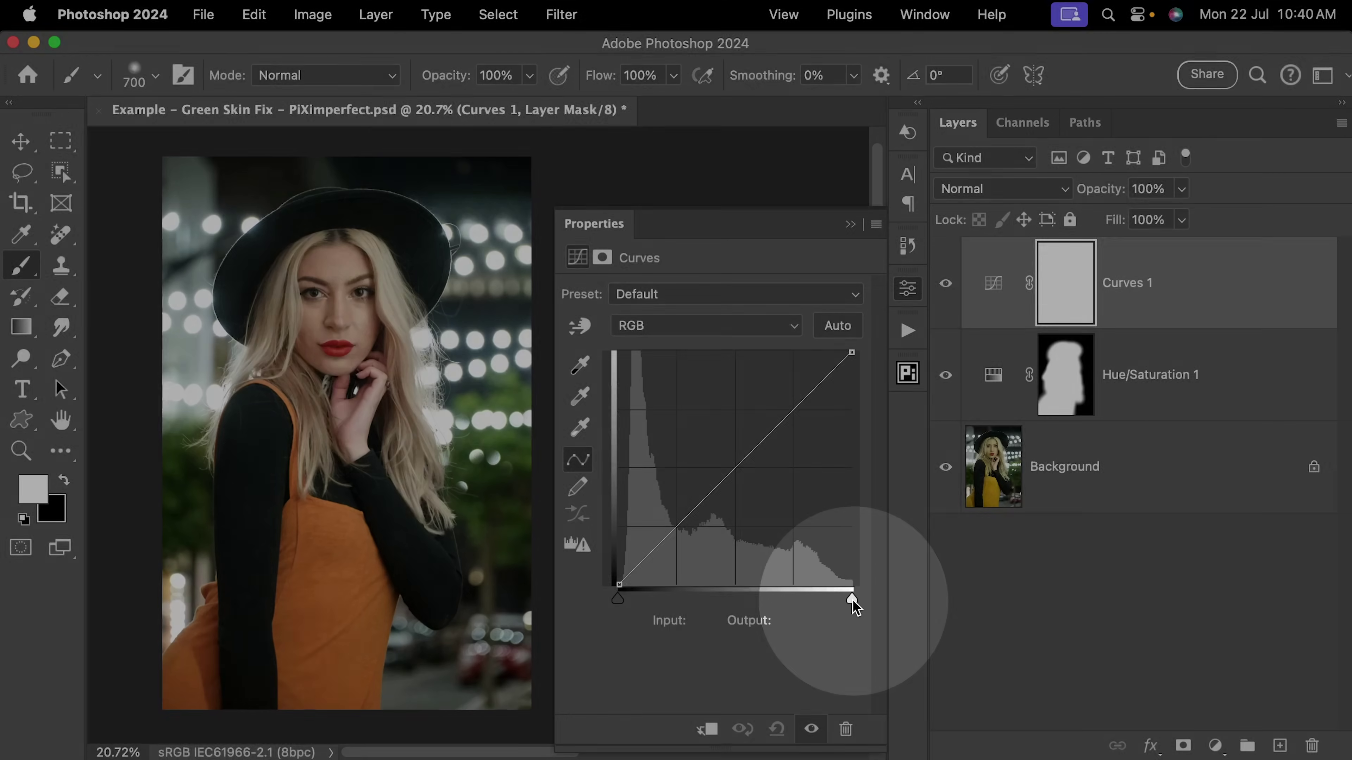
drag(851, 598, 823, 599)
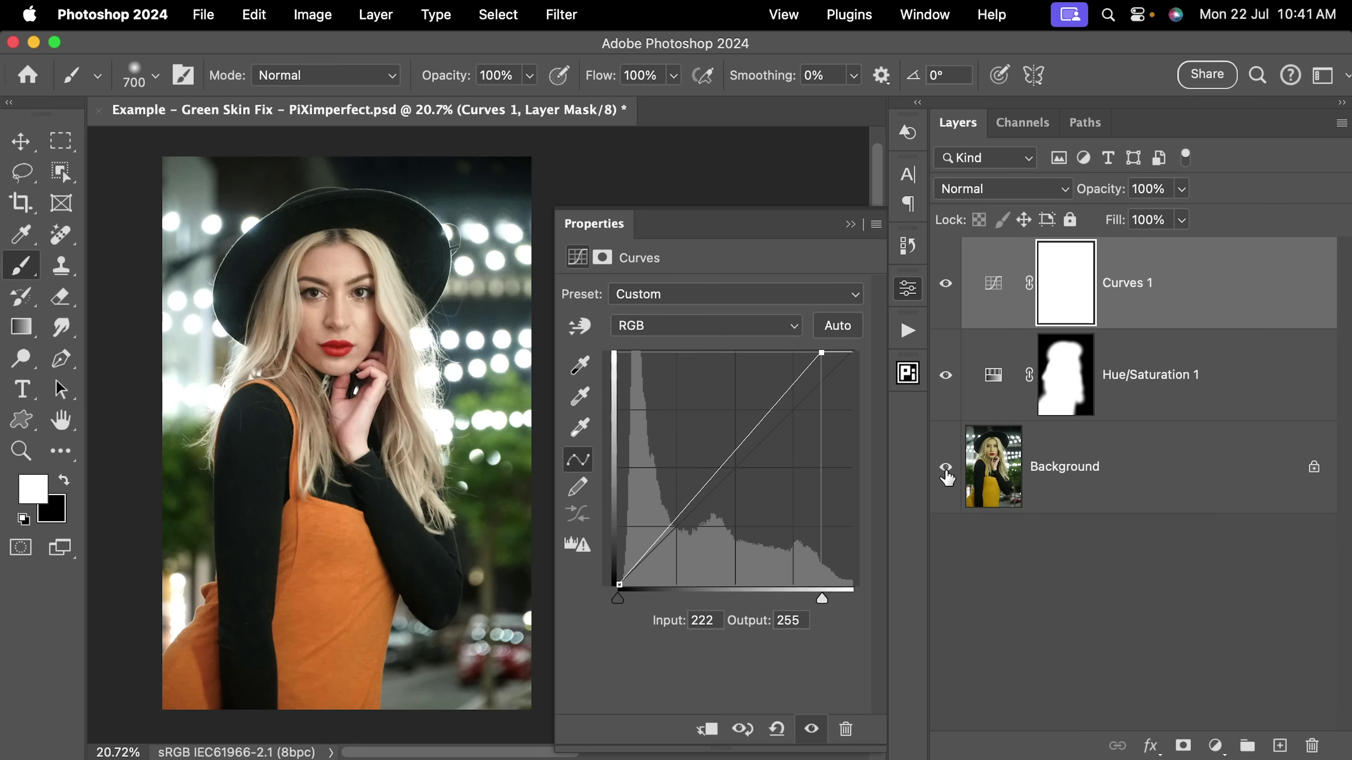
alt+click(945, 469)
alt+click(944, 469)
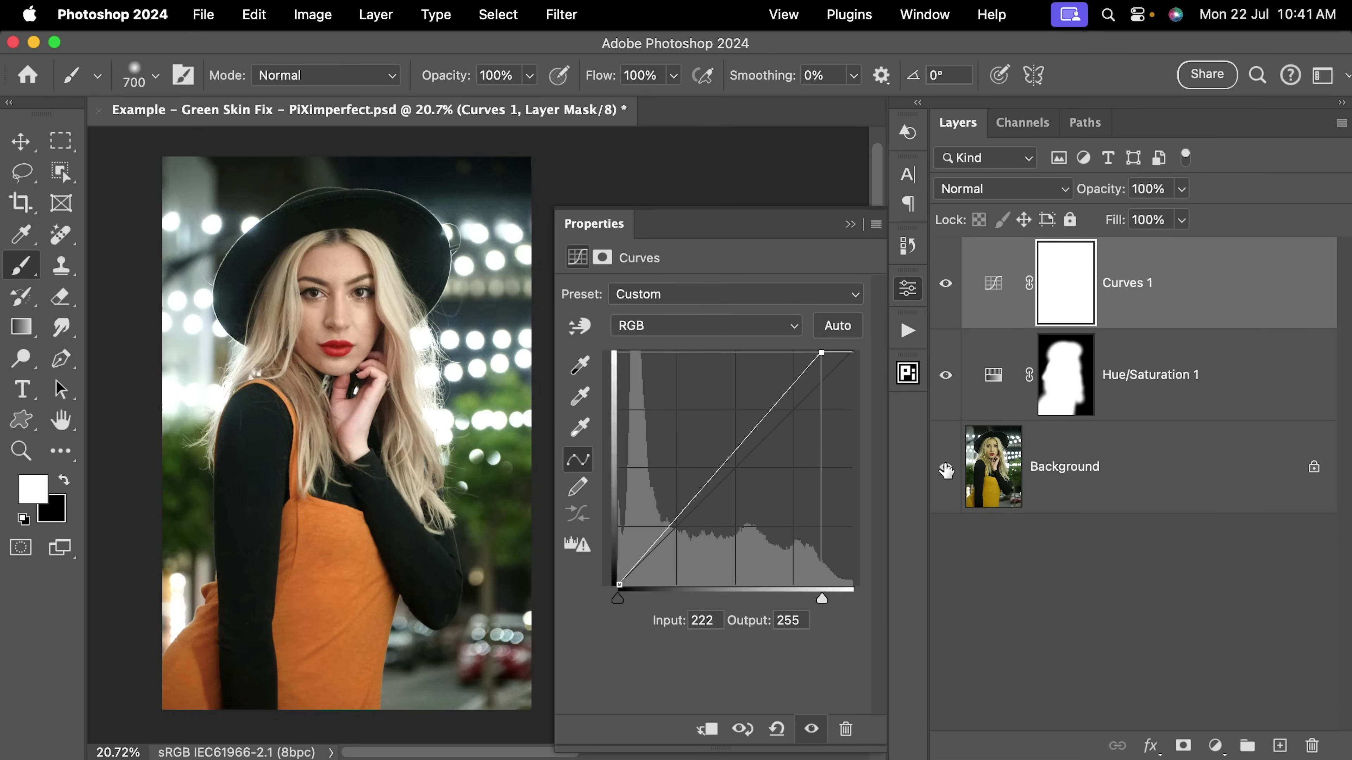